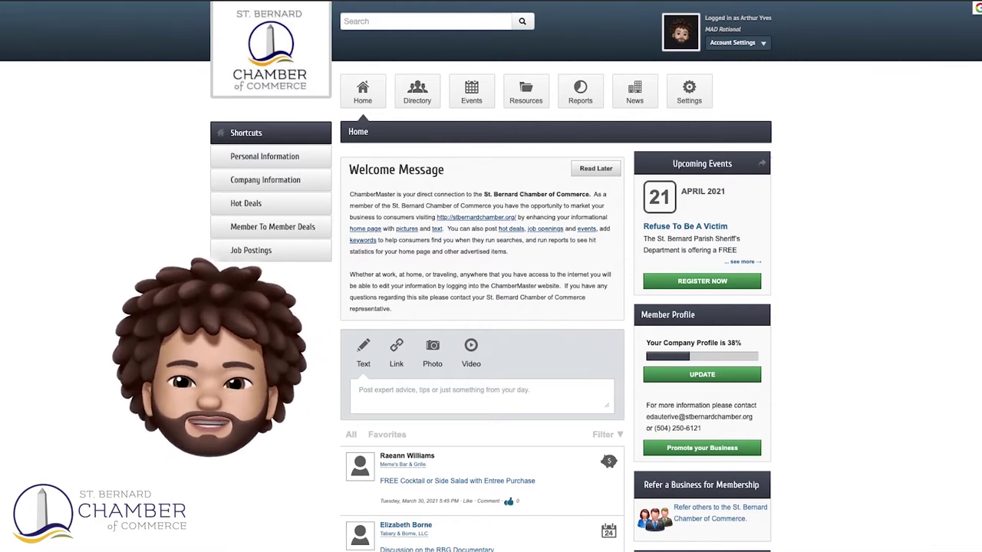
- Open the Hot Deals listing, which shows no deals, and start a new hot deal
click(256, 209)
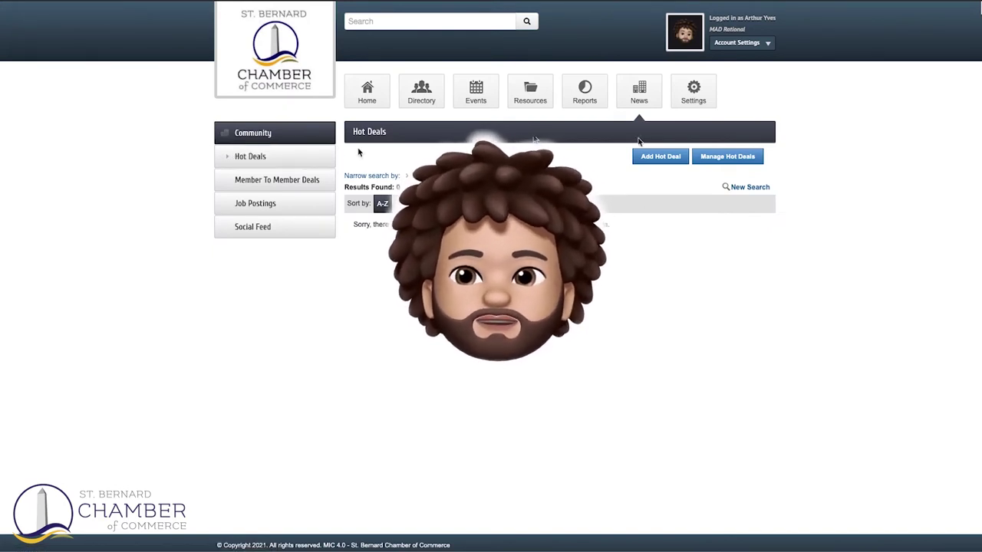
click(672, 158)
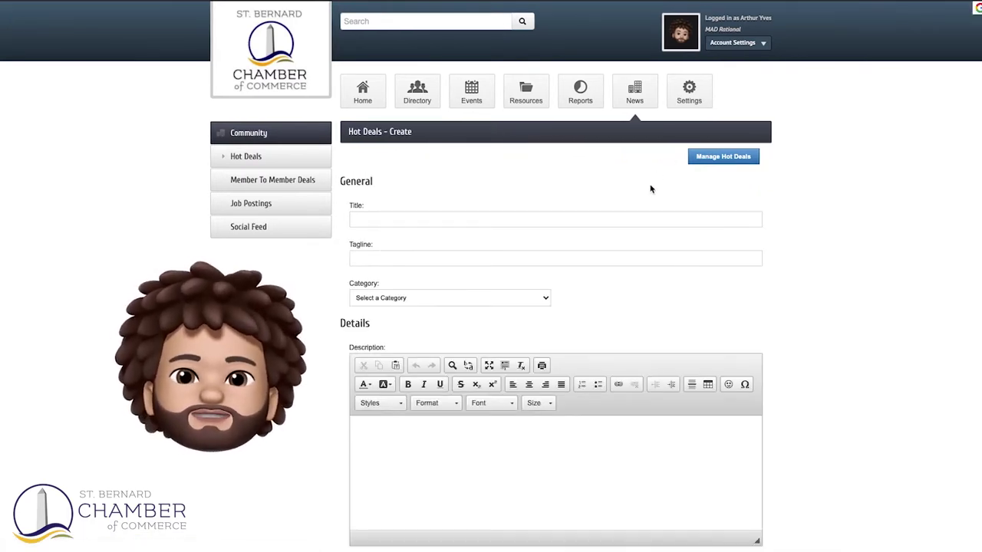
- Place the cursor in the hot deal Description editor and scroll down to the Details section
scroll(794, 257, down, 2)
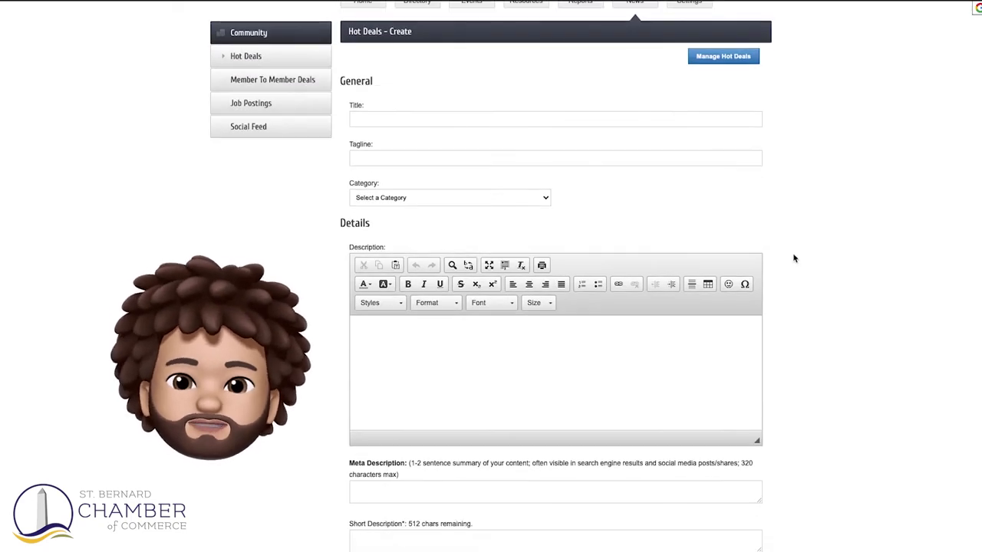
scroll(794, 257, down, 1)
scroll(794, 257, down, 1)
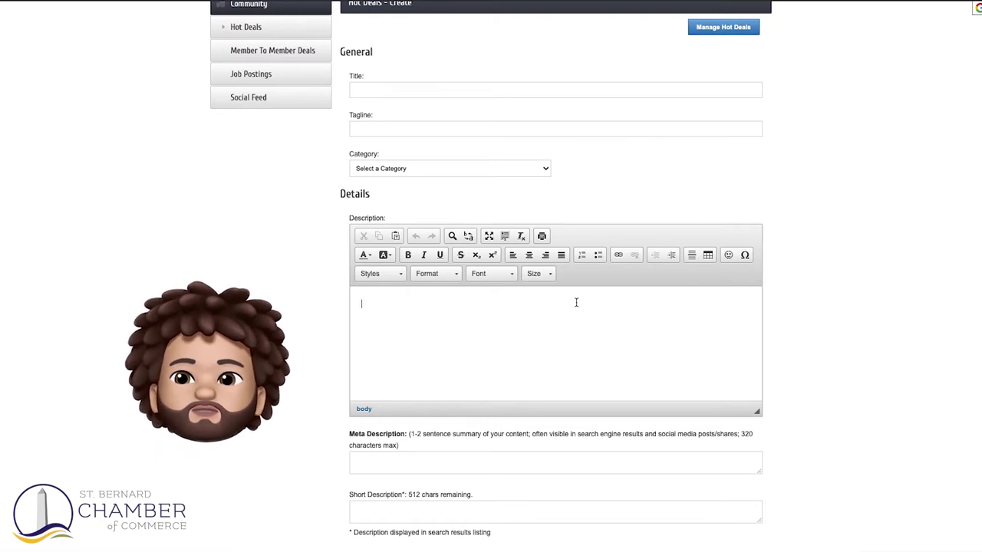
click(576, 303)
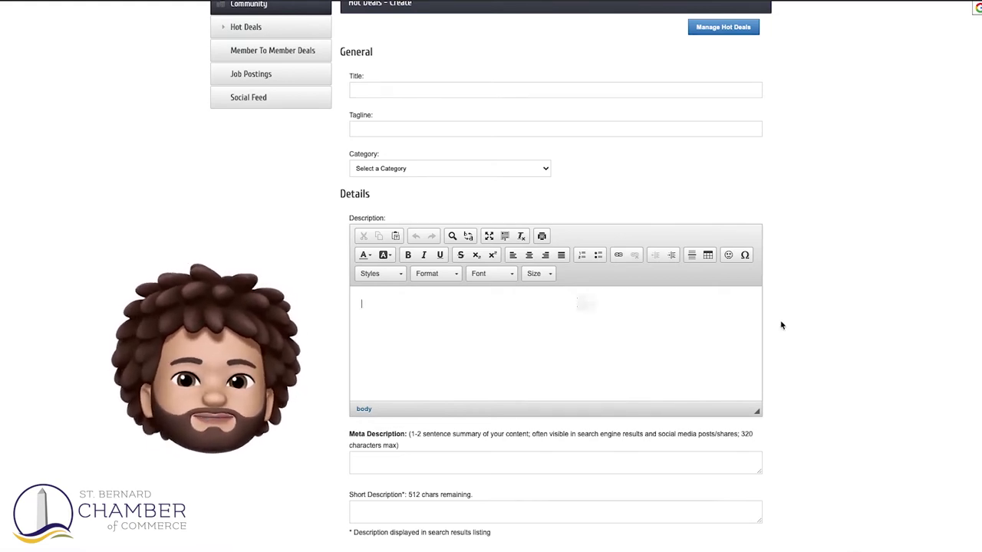
scroll(782, 328, down, 1)
scroll(782, 329, down, 1)
scroll(782, 329, down, 1)
scroll(782, 329, down, 1)
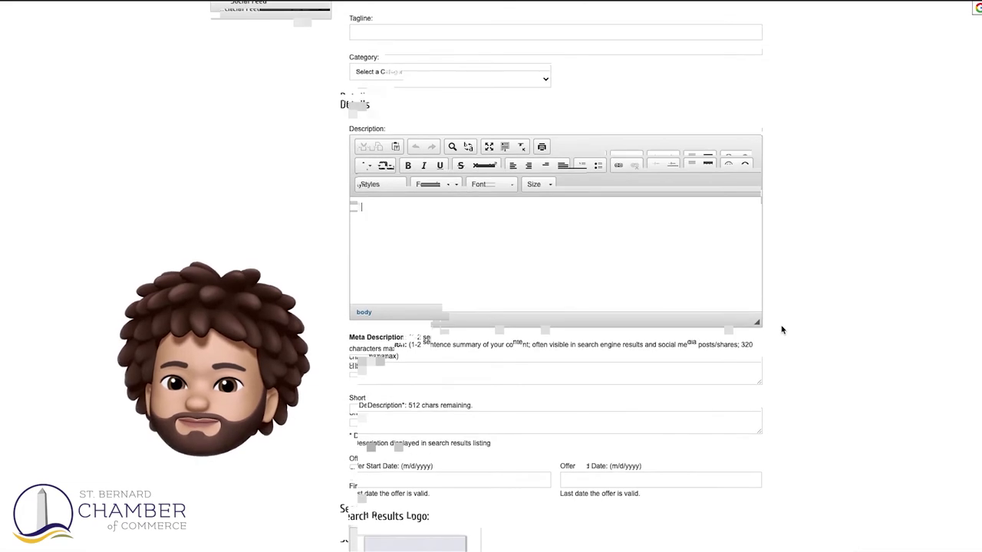
scroll(783, 330, down, 1)
scroll(783, 329, down, 1)
scroll(782, 330, down, 1)
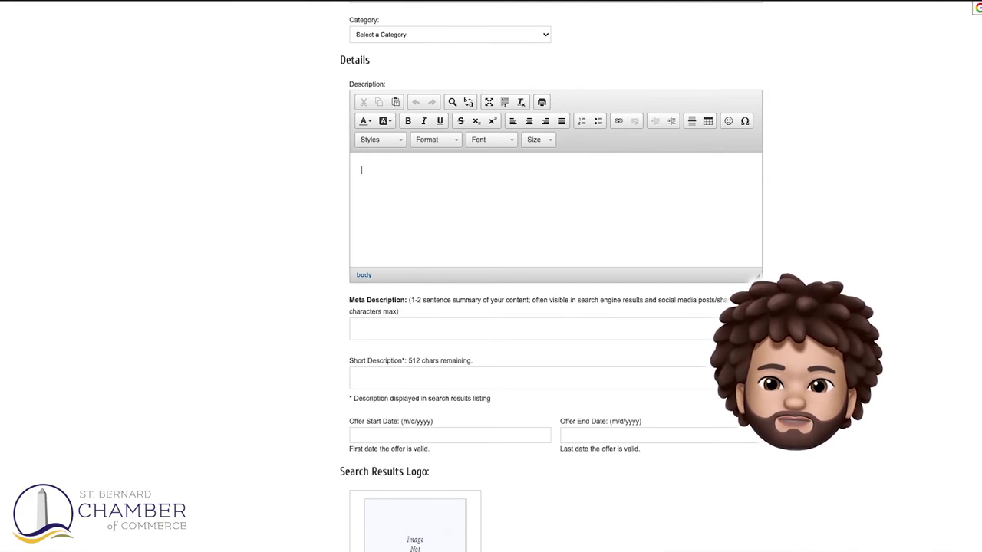
click(362, 321)
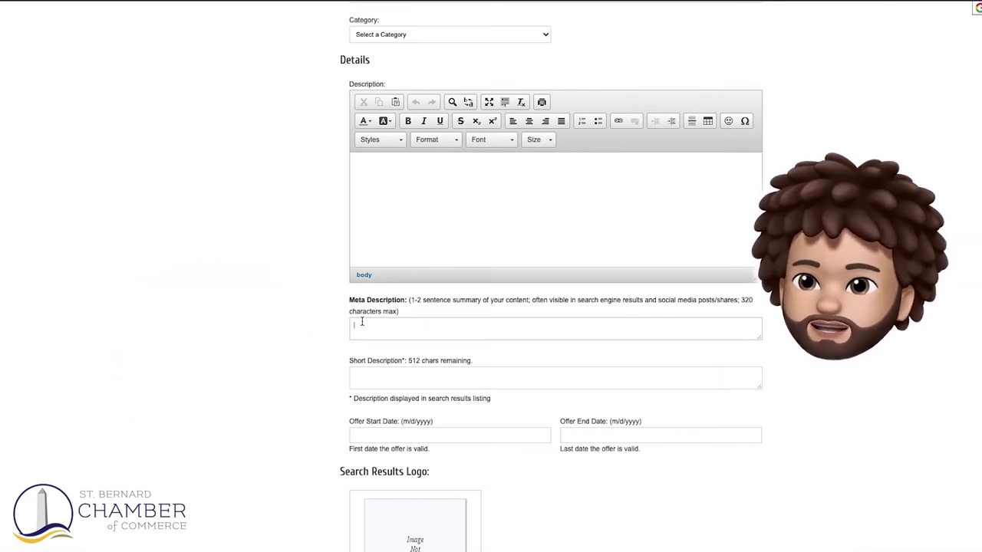
scroll(365, 292, up, 4)
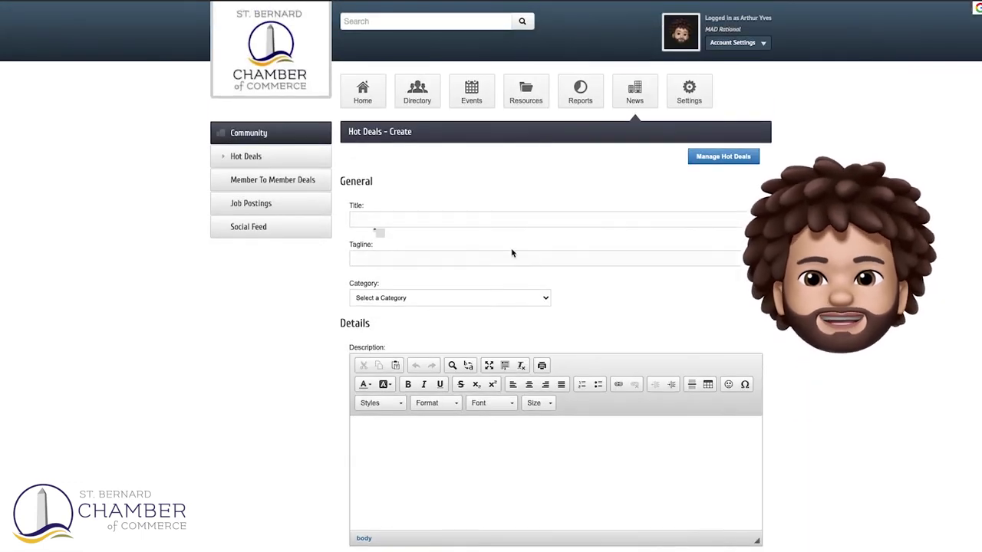
scroll(424, 290, down, 4)
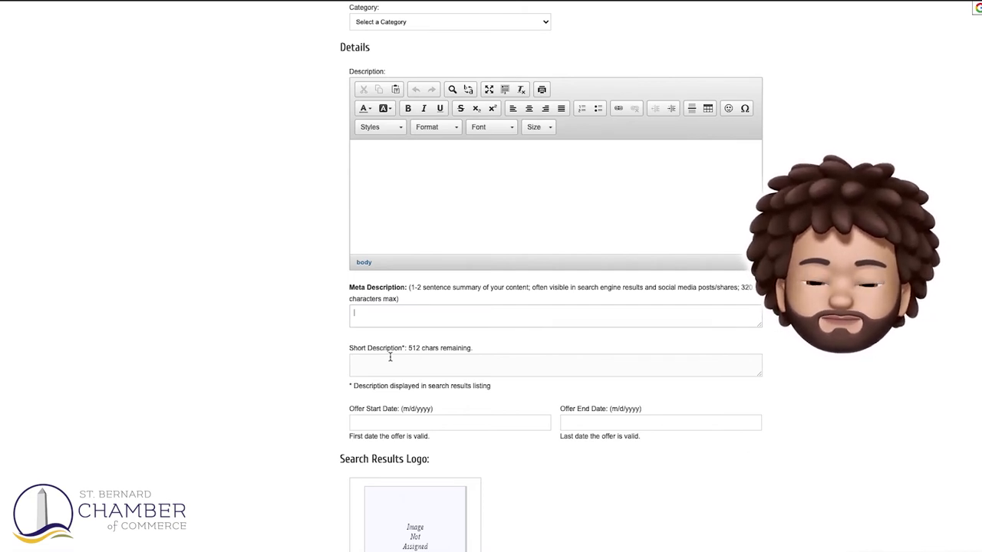
scroll(390, 357, down, 3)
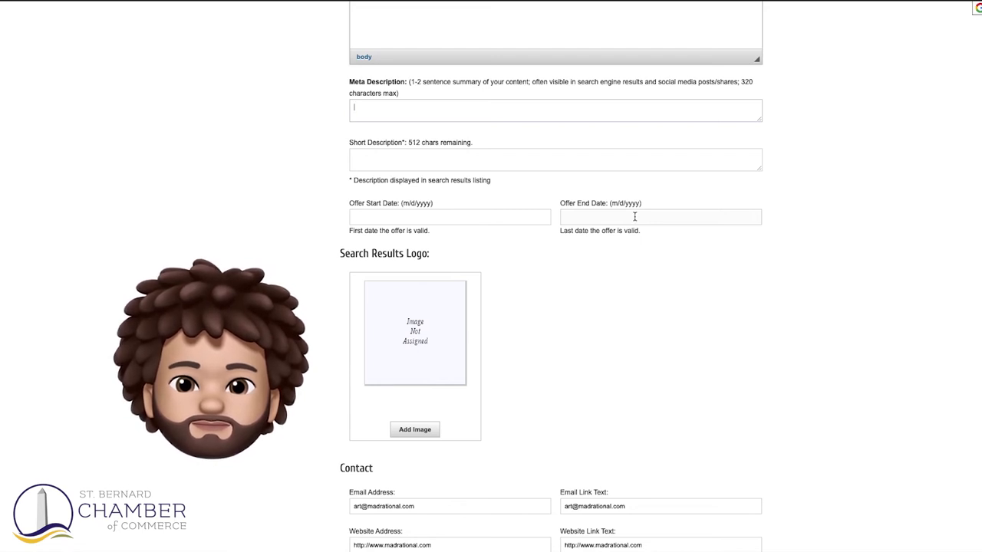
- Submit the hot deal for approval from the bottom of the form
scroll(652, 220, down, 3)
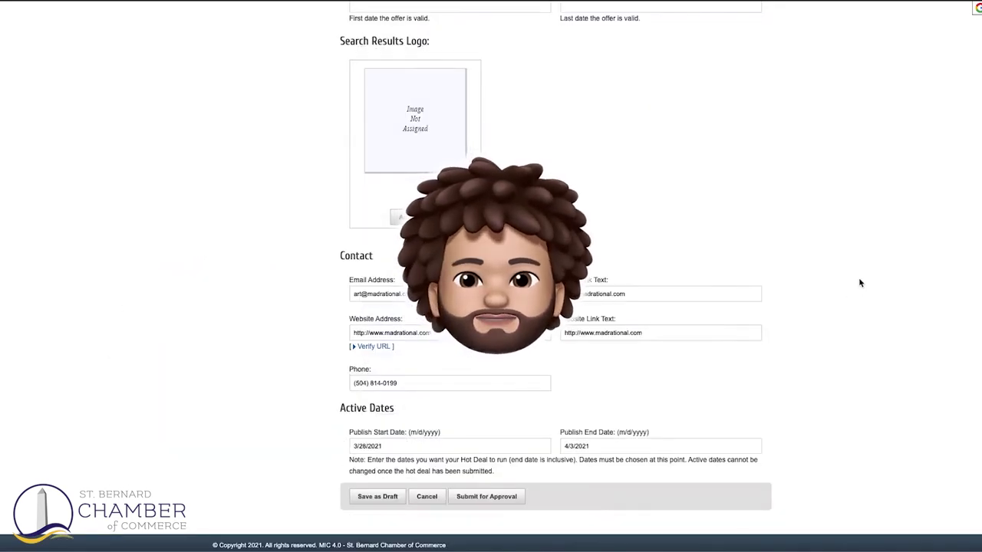
scroll(859, 282, up, 1)
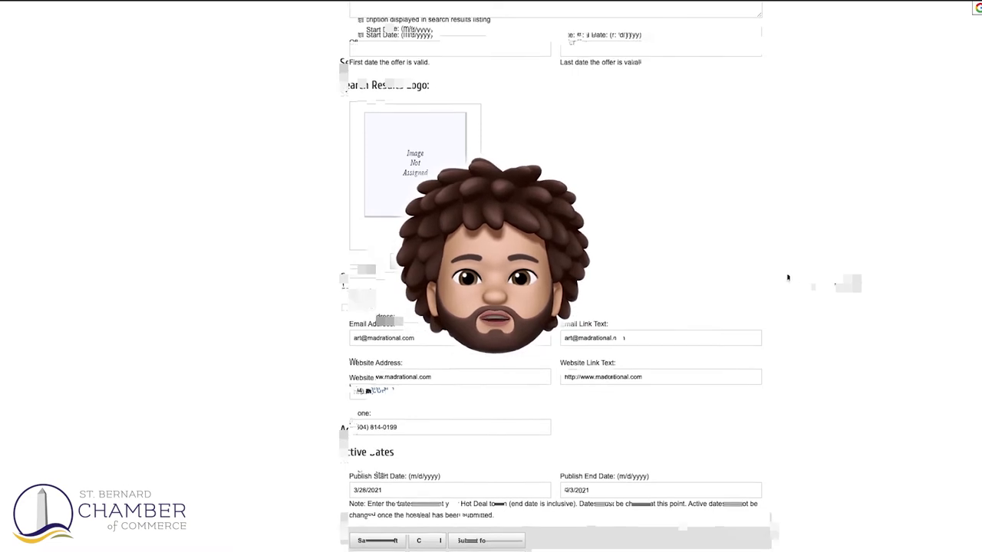
scroll(787, 277, up, 1)
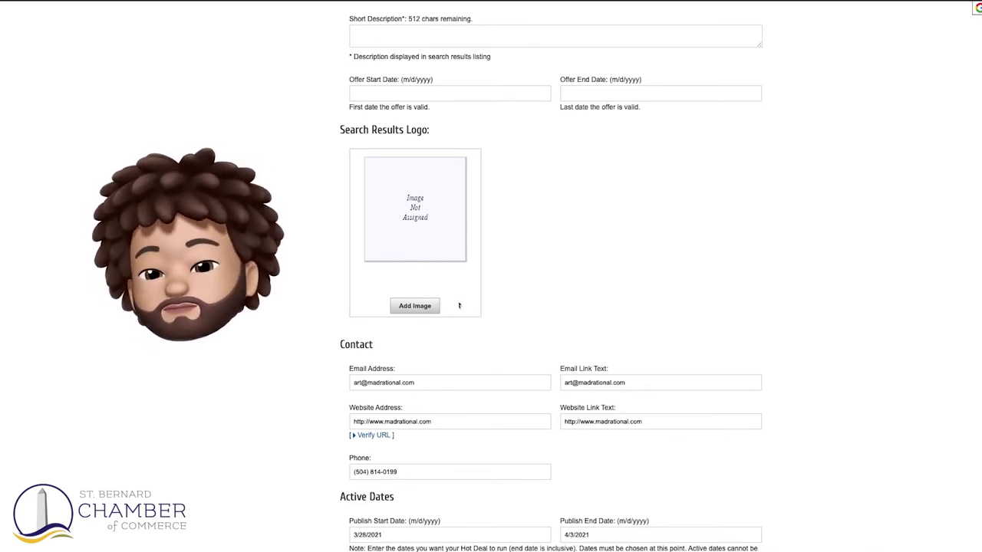
scroll(499, 307, down, 2)
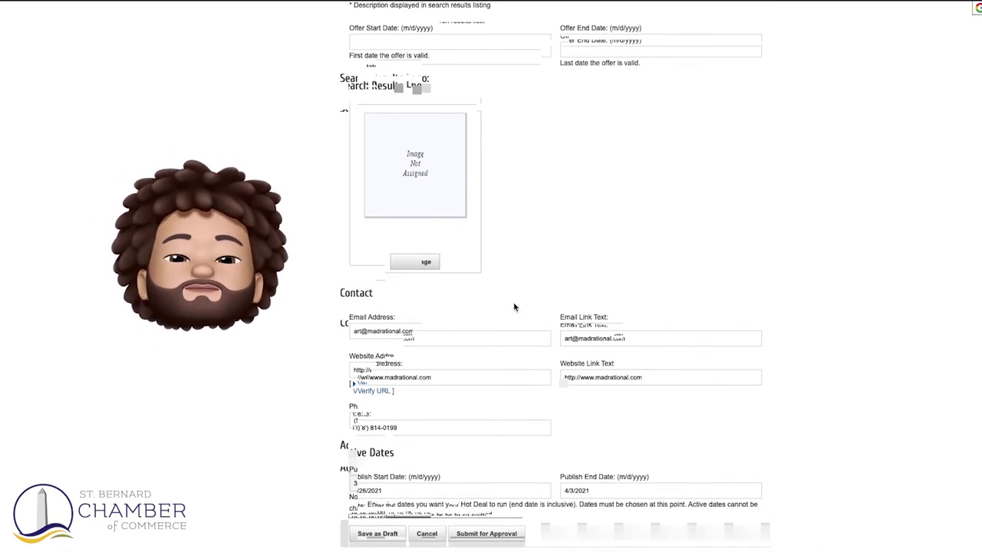
click(493, 518)
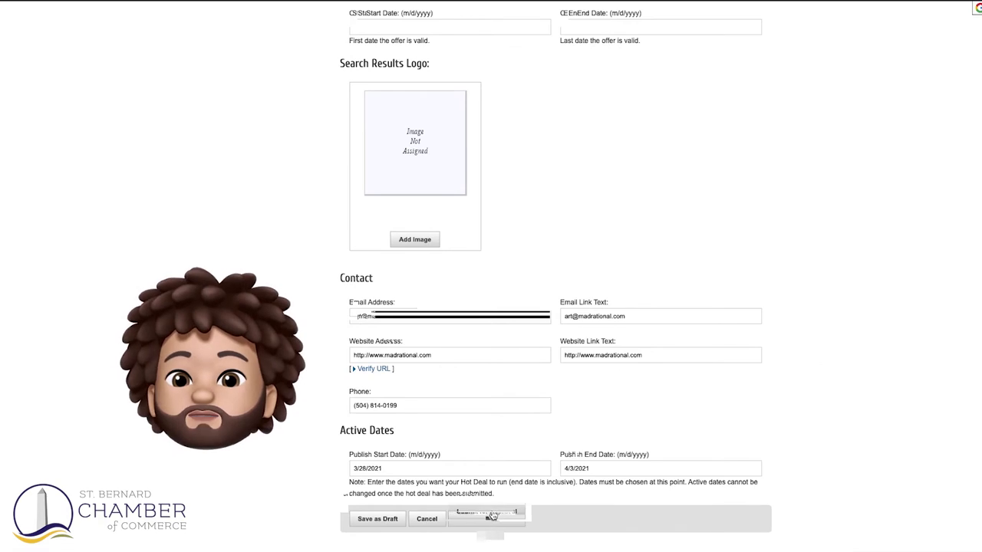
scroll(491, 517, down, 1)
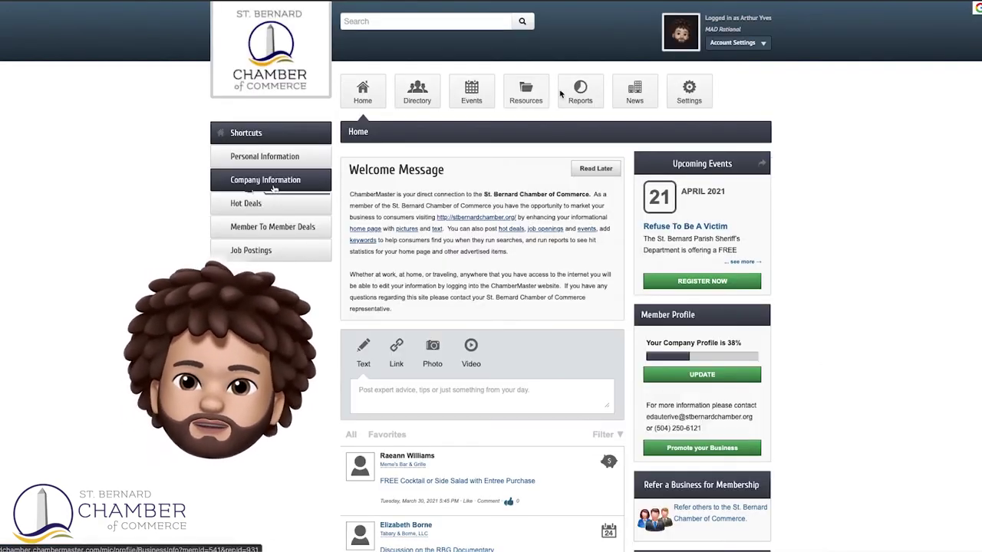
- Go from Hot Deals to the Member To Member Deals listing with its three deals
click(240, 201)
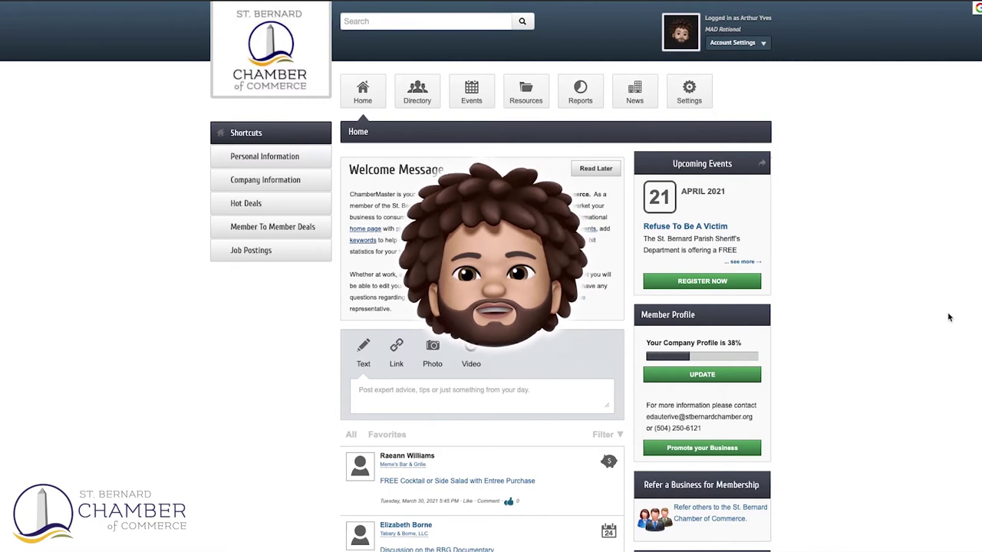
click(320, 227)
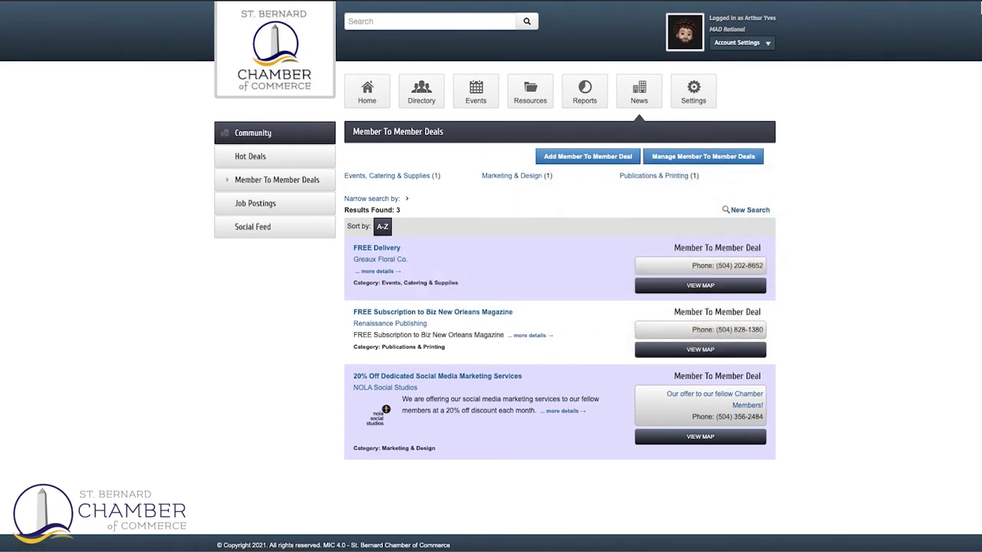
- Submit a new member-to-member deal for approval, then return to the Home dashboard
click(584, 158)
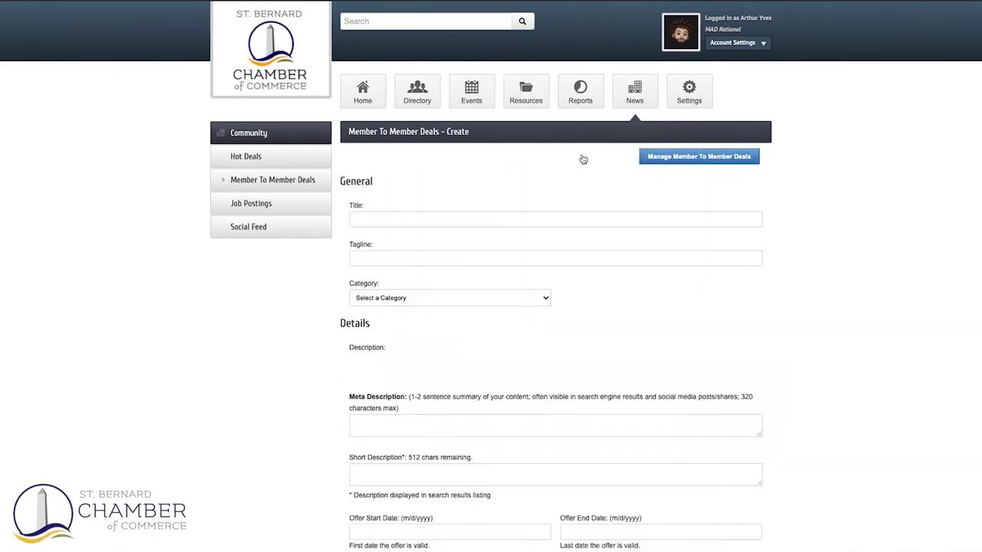
scroll(822, 274, down, 3)
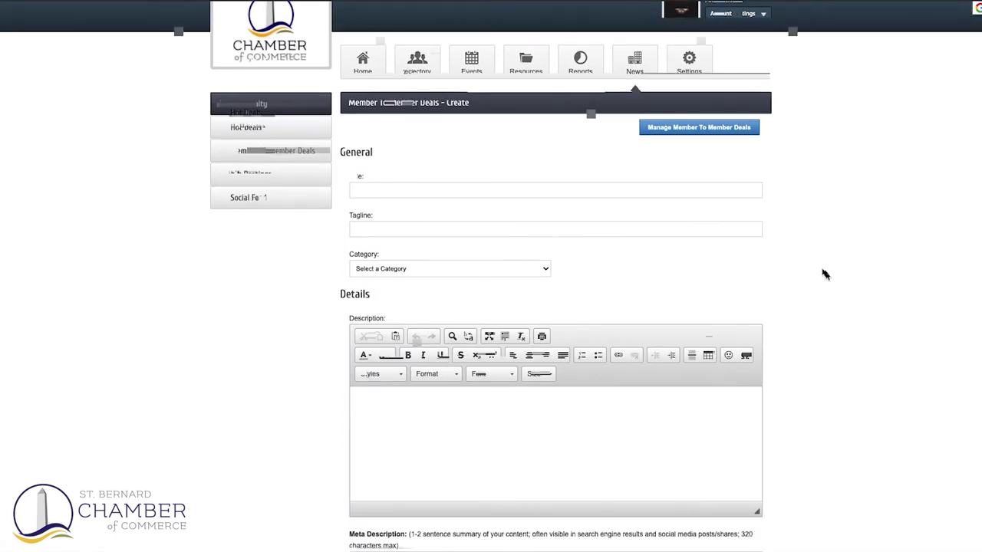
scroll(852, 322, down, 2)
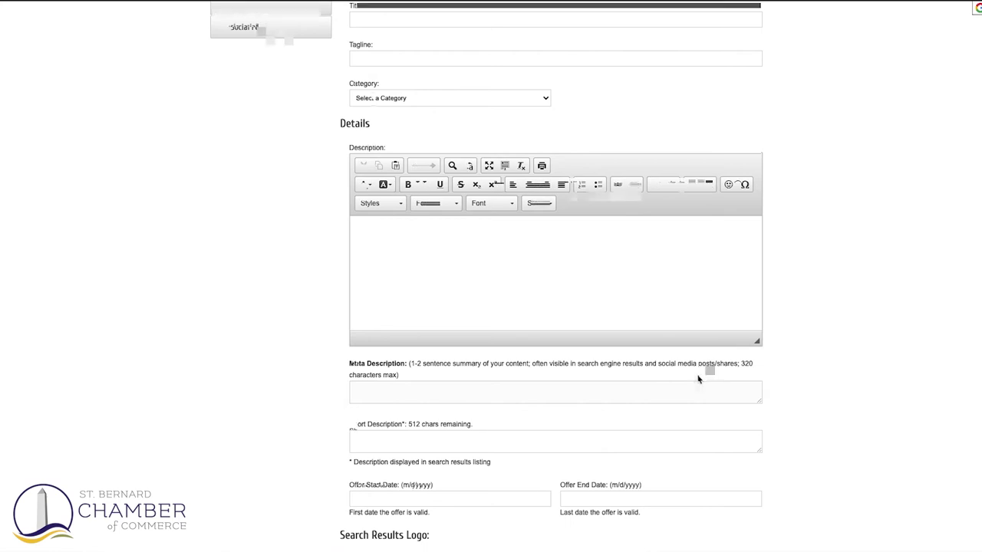
scroll(698, 378, down, 1)
scroll(423, 378, down, 4)
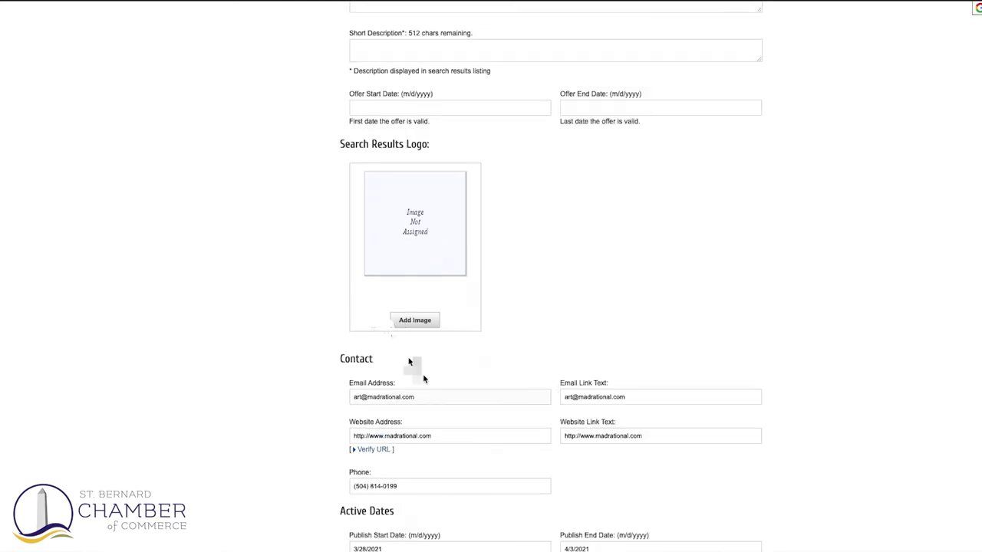
scroll(366, 329, down, 2)
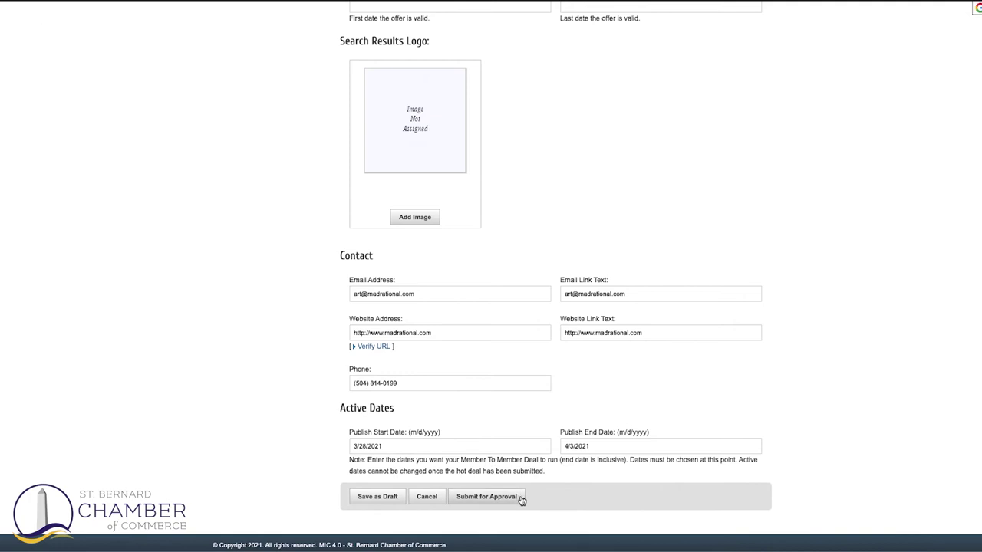
click(519, 498)
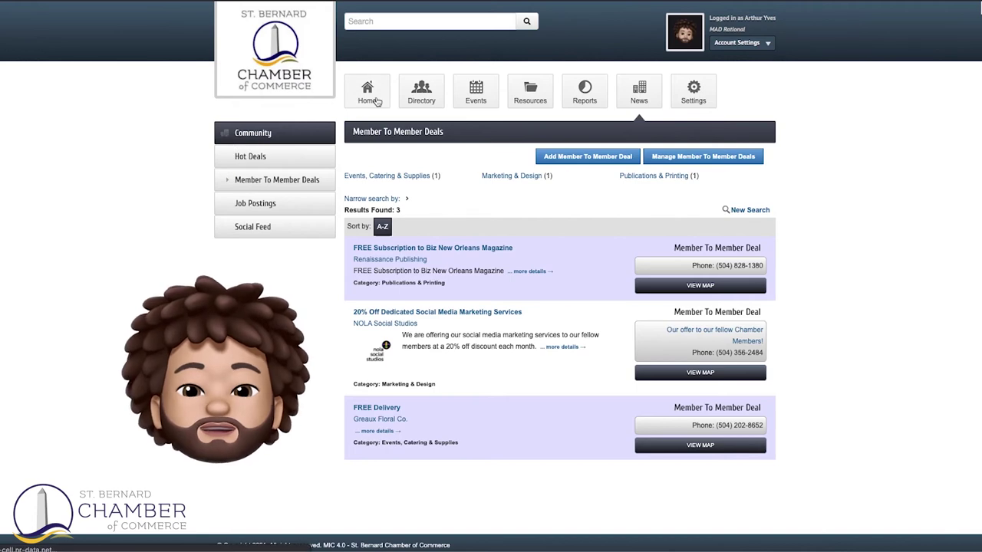
click(367, 92)
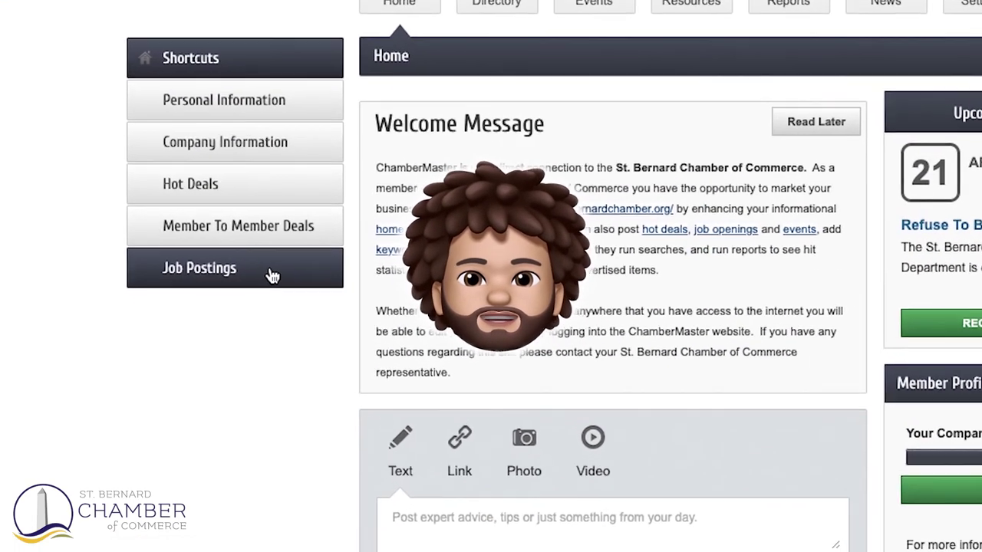
- Open a new job posting form and review its prefilled contact details
click(263, 285)
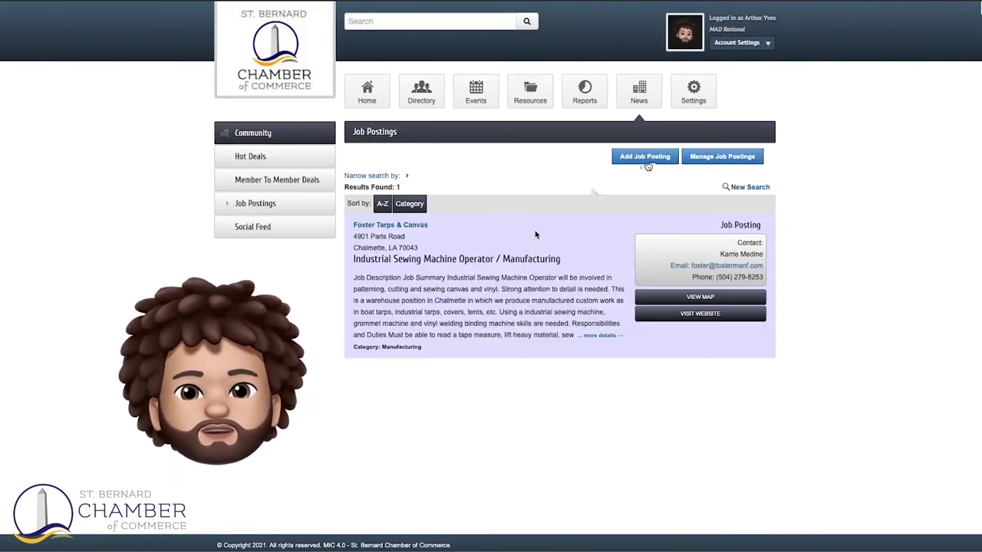
click(662, 158)
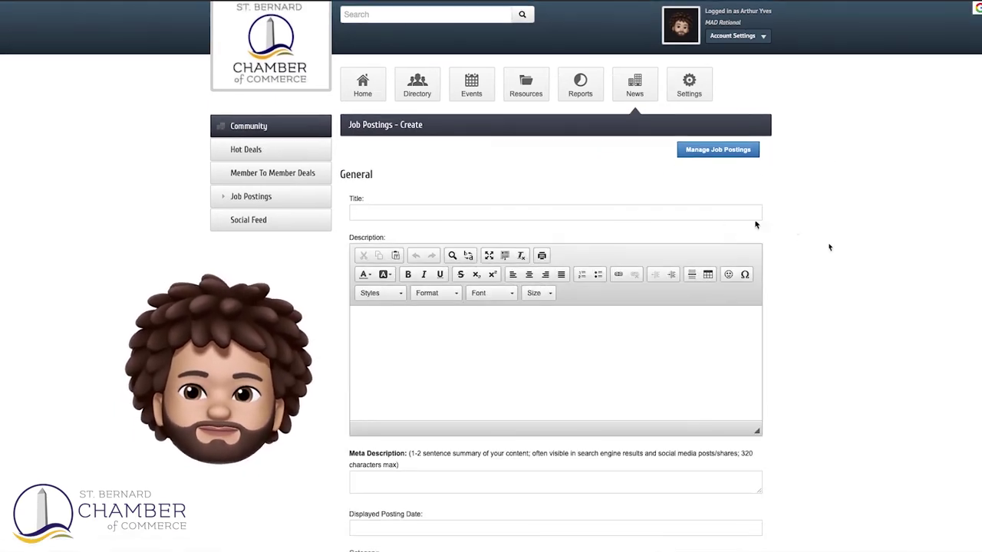
scroll(701, 296, down, 1)
scroll(732, 293, down, 1)
scroll(733, 293, down, 1)
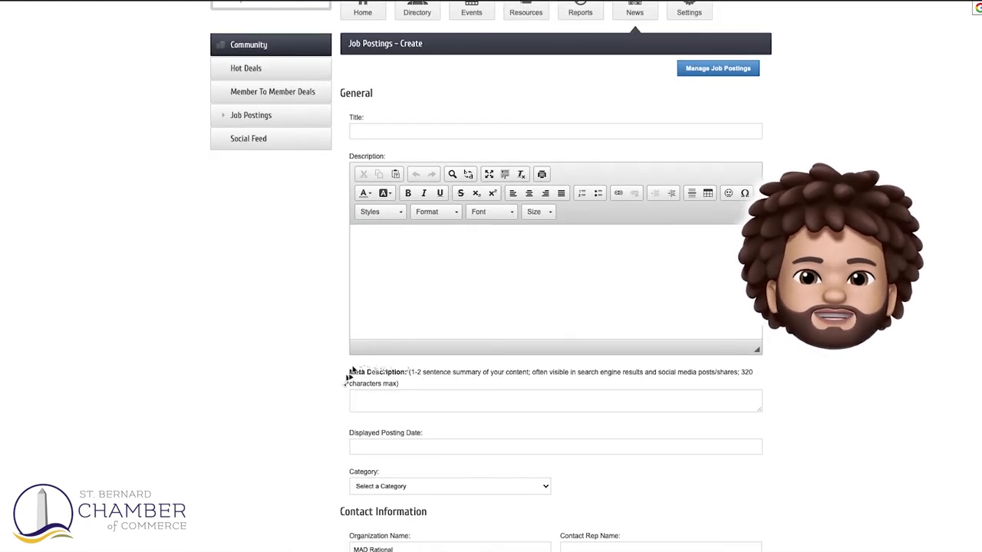
scroll(815, 368, down, 1)
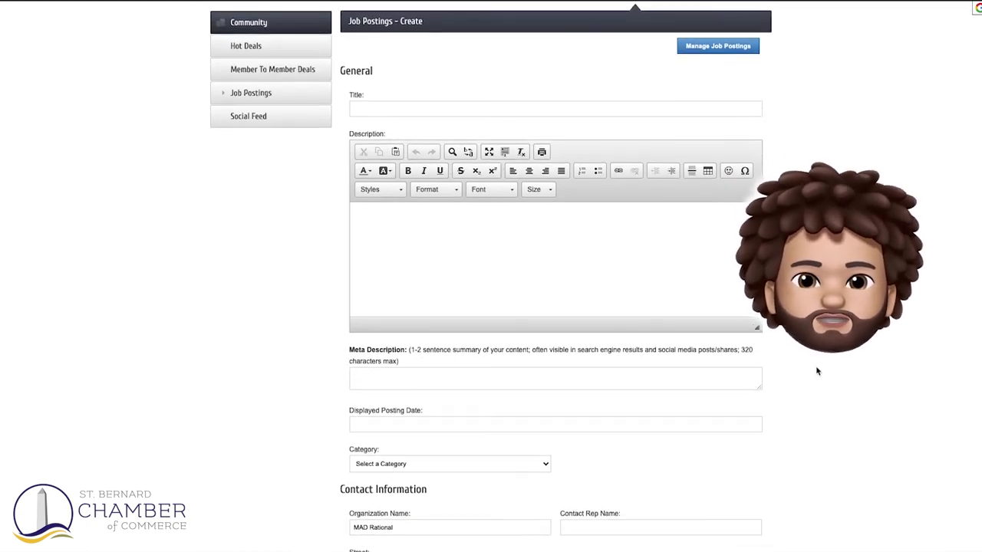
scroll(816, 368, down, 1)
- Review the remaining job posting fields, then return to the Home dashboard
scroll(816, 373, down, 1)
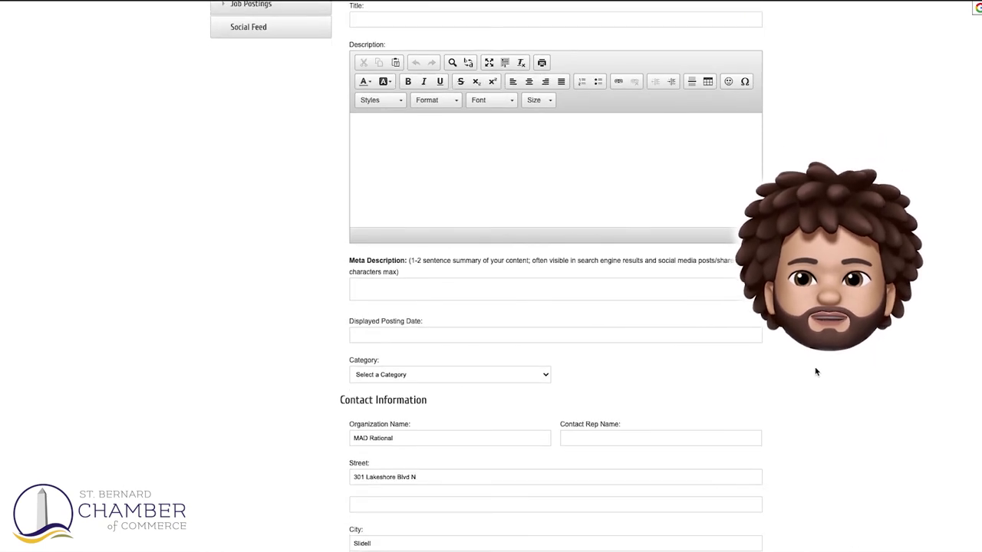
scroll(803, 373, down, 2)
scroll(809, 365, down, 1)
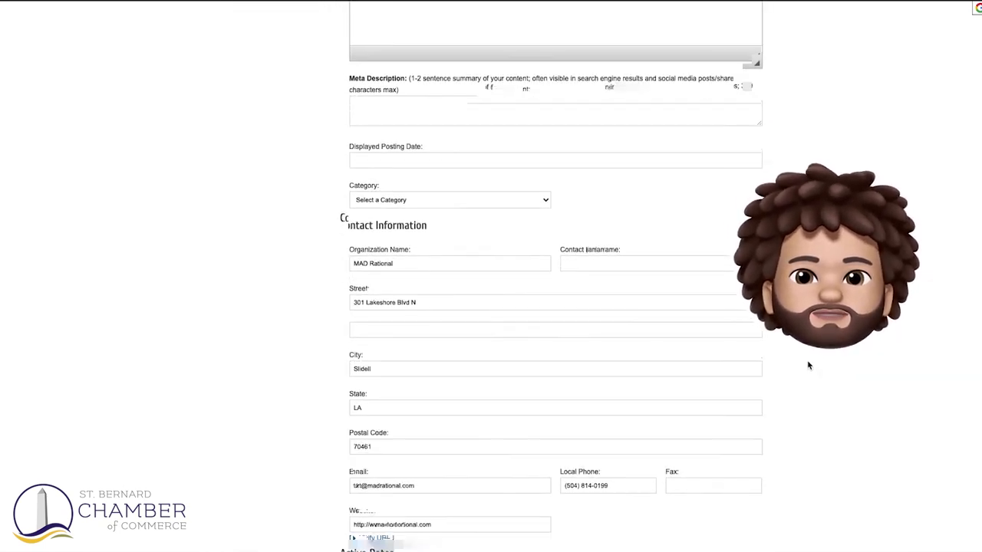
scroll(797, 362, down, 1)
scroll(788, 360, down, 1)
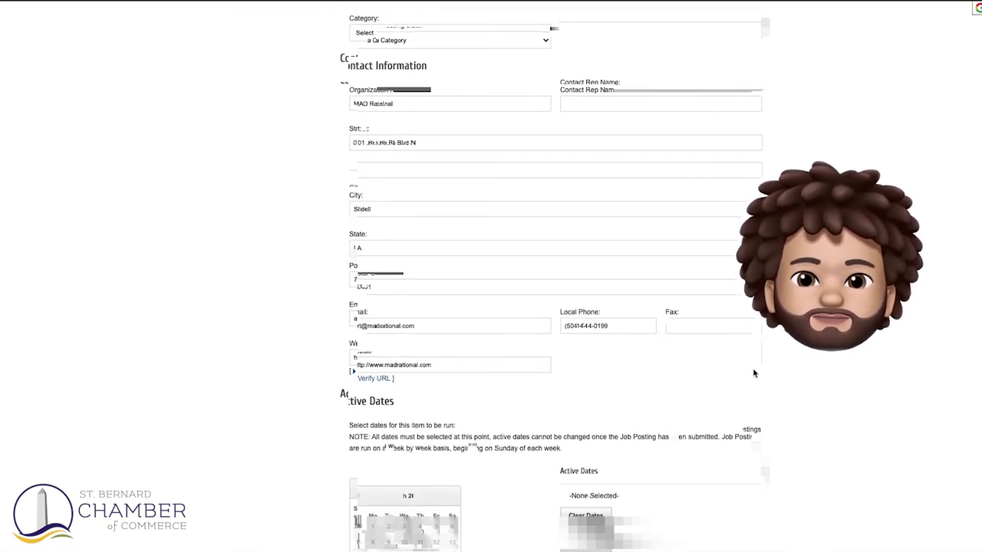
scroll(759, 366, down, 1)
scroll(744, 373, down, 4)
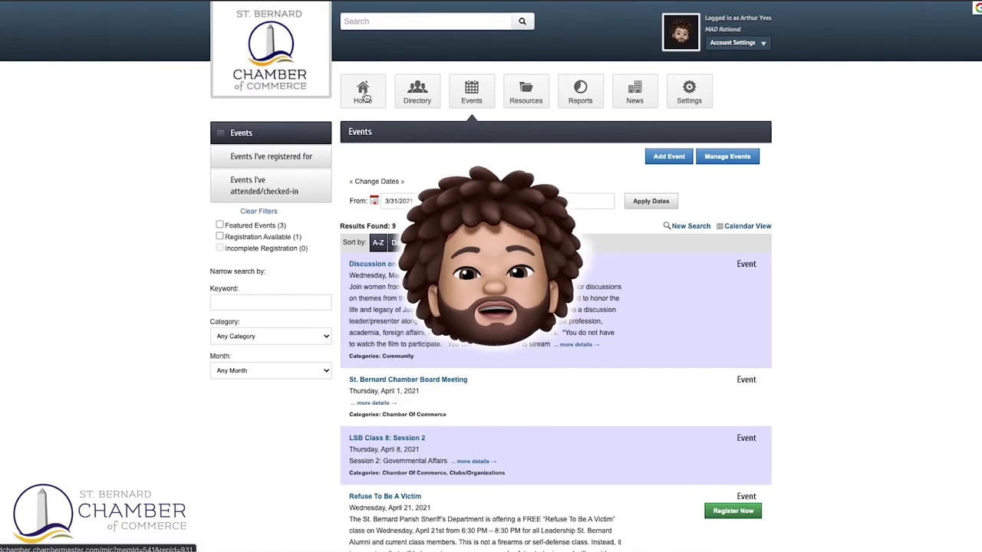
click(363, 95)
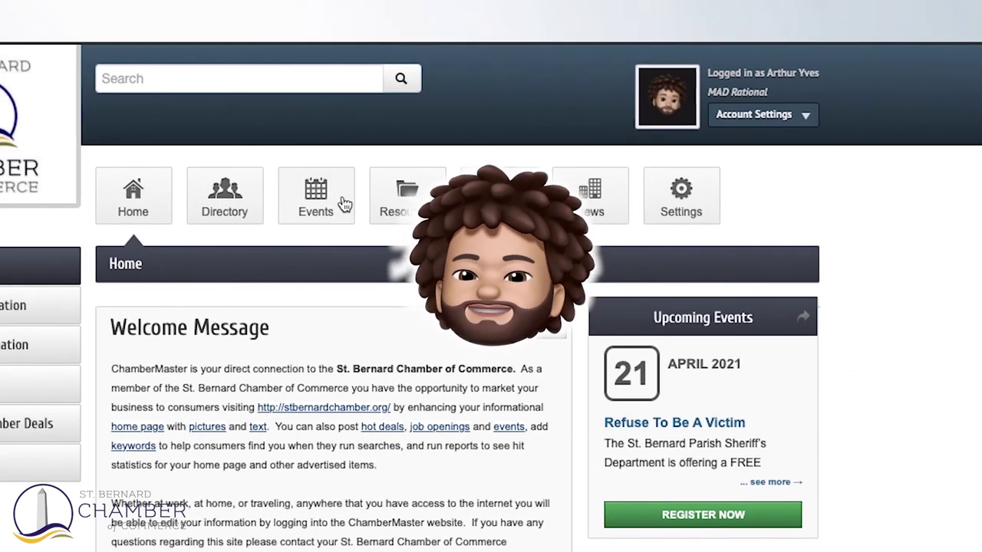
- Open the upcoming events listing and start a new event
click(344, 203)
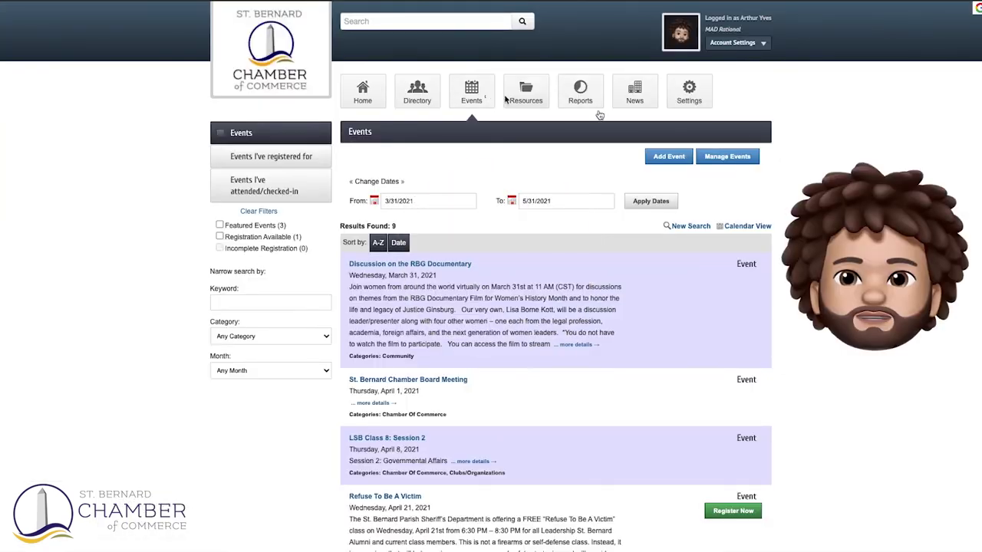
scroll(488, 96, down, 3)
scroll(555, 276, down, 5)
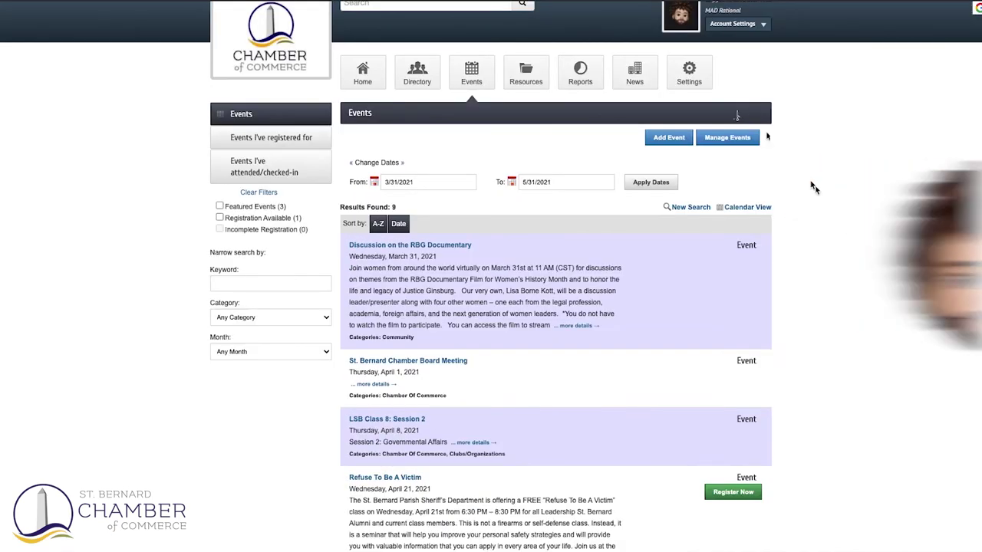
click(686, 135)
scroll(796, 252, down, 5)
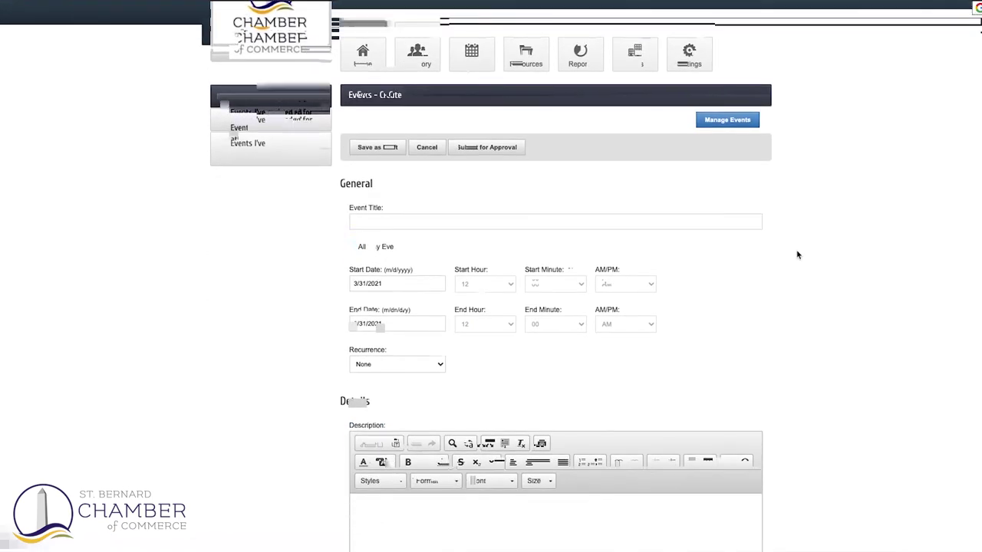
scroll(798, 255, down, 1)
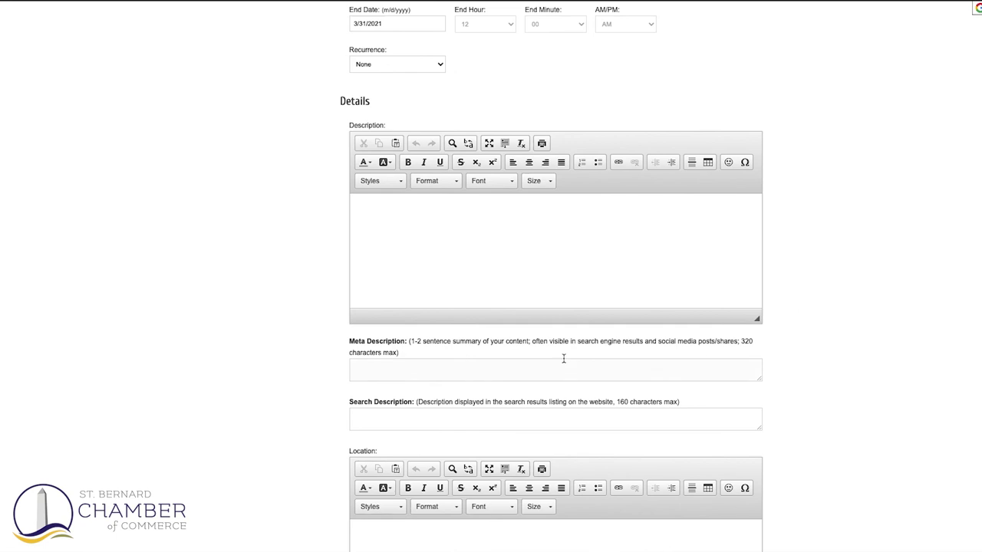
scroll(778, 345, down, 1)
- Review the Events - Create form down to the bottom and back up
scroll(780, 346, down, 5)
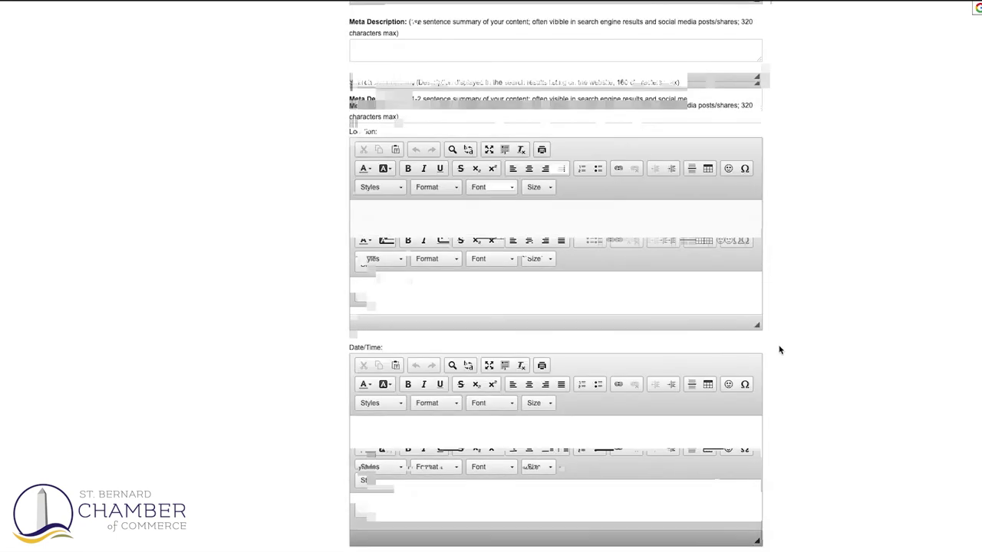
scroll(779, 345, down, 4)
scroll(779, 346, down, 2)
scroll(779, 351, down, 1)
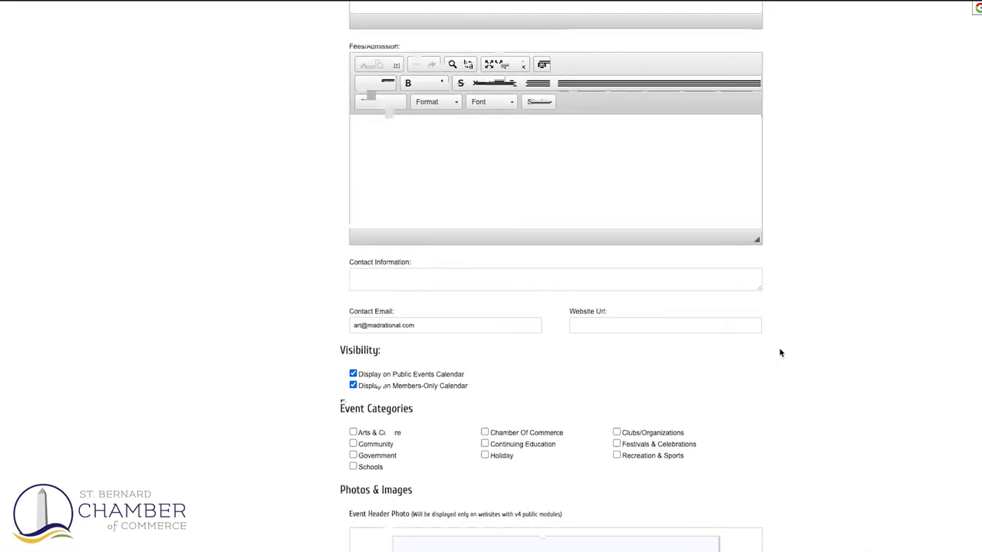
scroll(779, 352, down, 4)
scroll(779, 352, down, 1)
scroll(779, 353, down, 3)
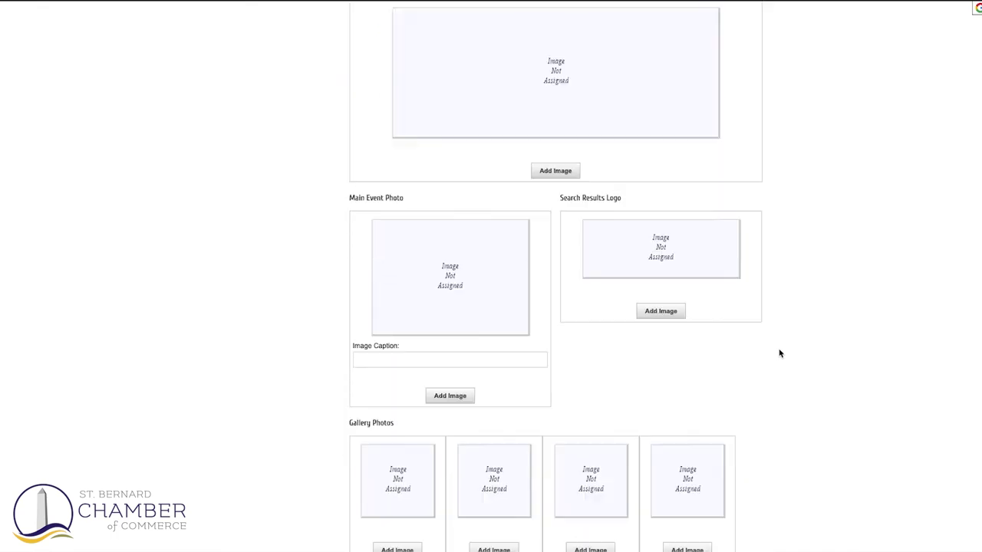
scroll(780, 353, down, 1)
scroll(780, 353, down, 3)
scroll(779, 353, down, 3)
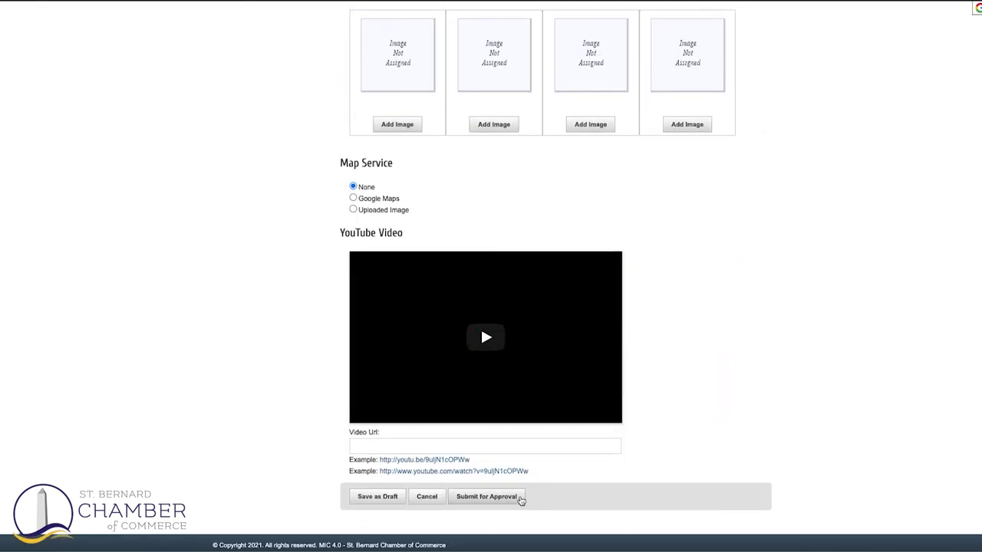
scroll(793, 429, up, 6)
scroll(793, 429, up, 10)
scroll(786, 329, up, 10)
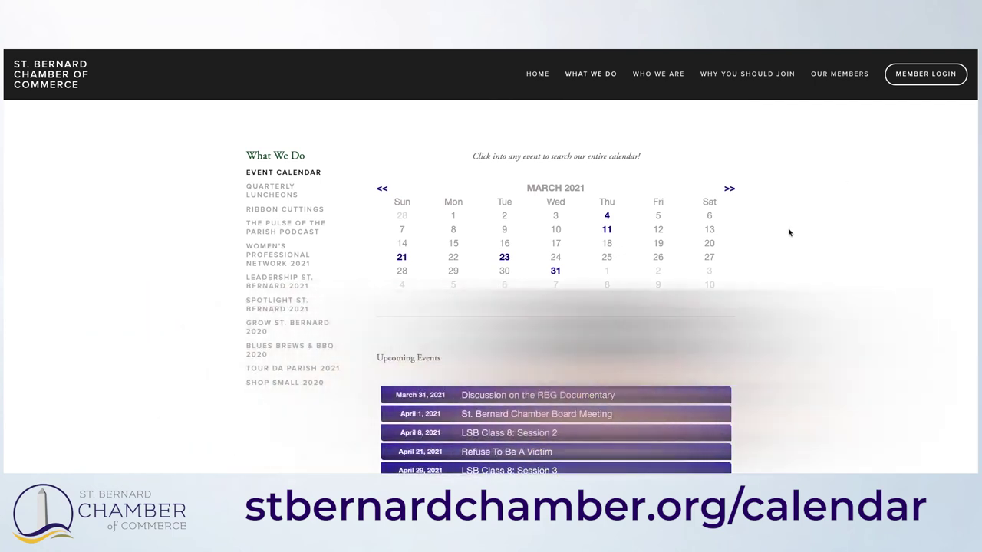
- Scroll the public March 2021 calendar to the upcoming events list through July 2, 2021
scroll(789, 233, down, 2)
scroll(790, 234, down, 1)
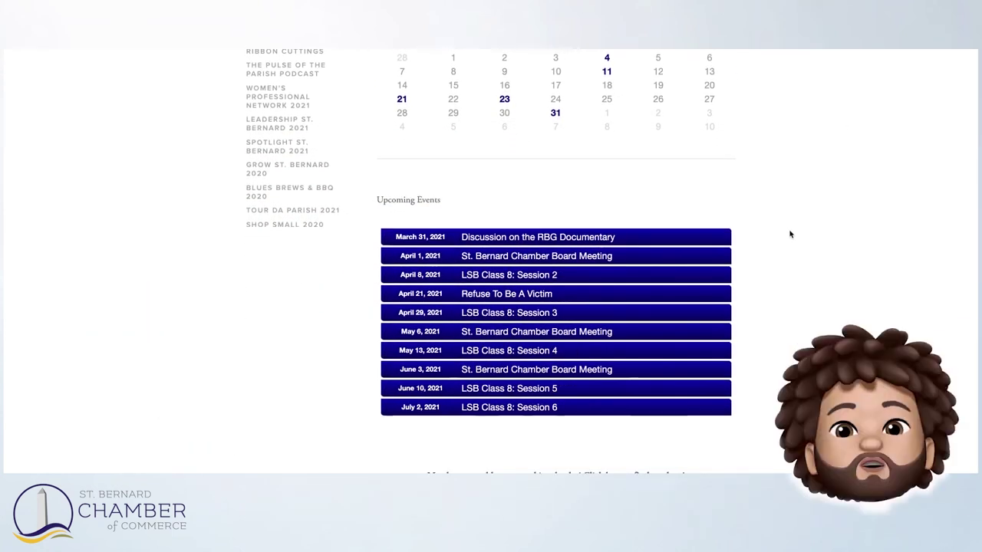
scroll(790, 234, down, 1)
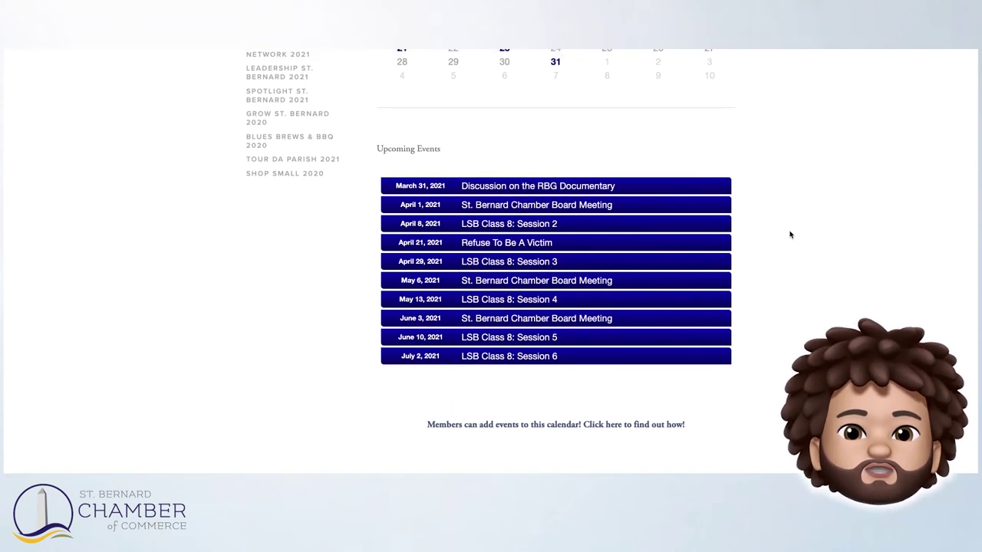
scroll(790, 234, up, 1)
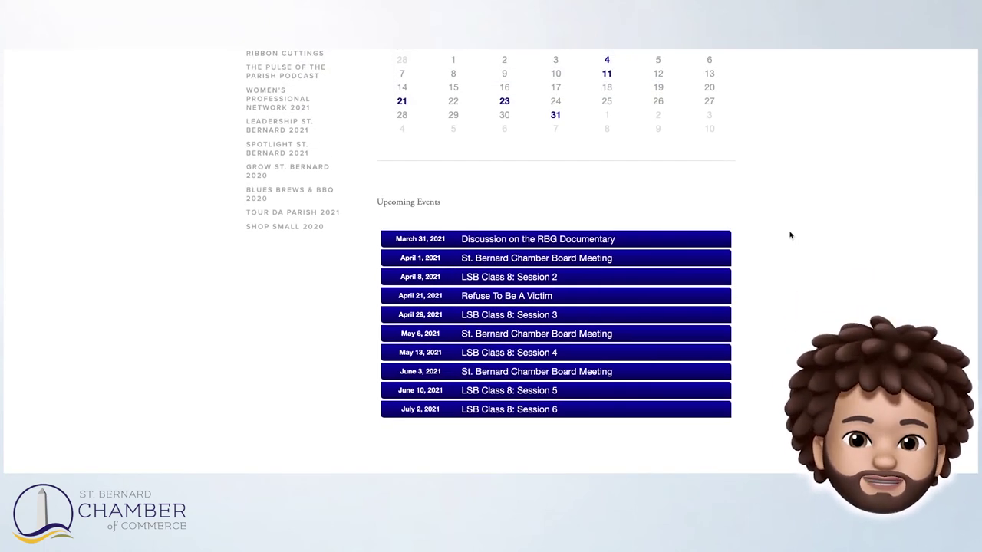